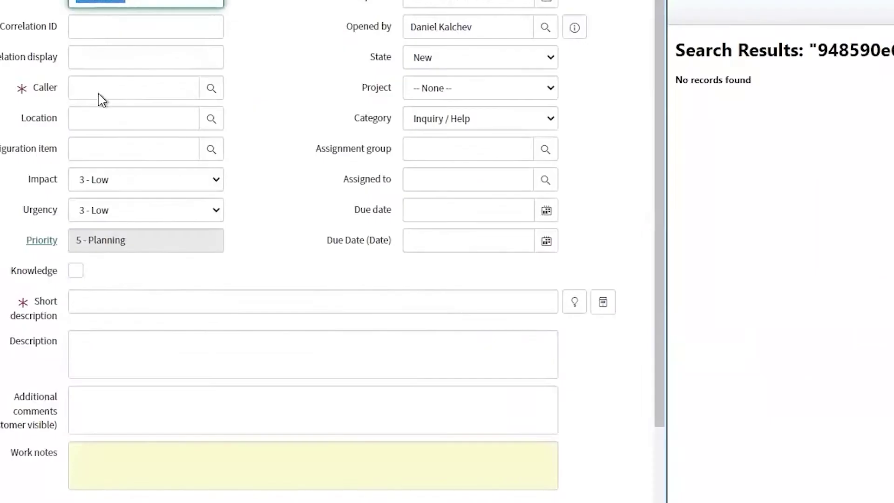
# Step: Set the caller, short description 'Demo Ticket for Cherwell Transfer' and description 'test'
pyautogui.click(119, 151)
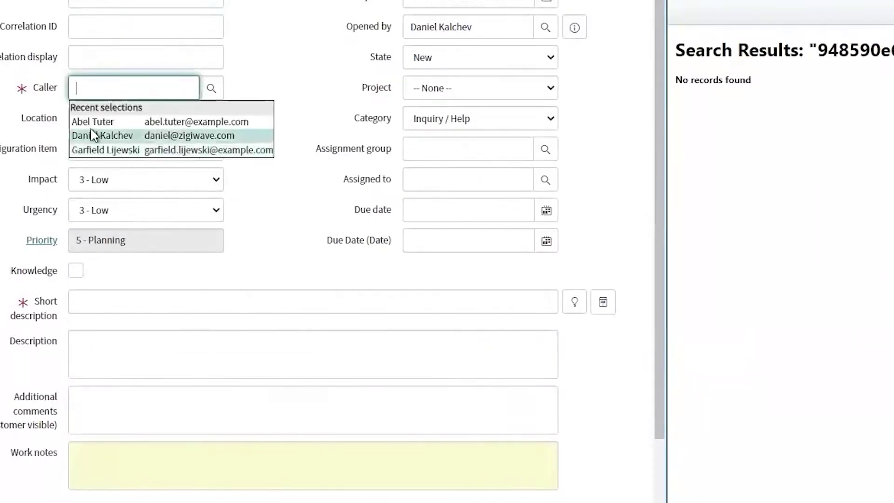
pyautogui.click(96, 122)
pyautogui.write('Danie')
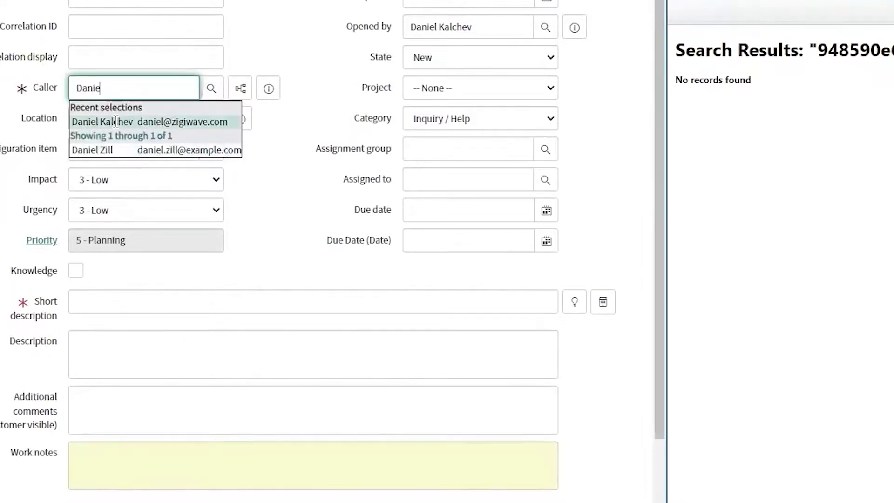
pyautogui.click(116, 124)
pyautogui.click(114, 302)
pyautogui.write('Demo Ticket')
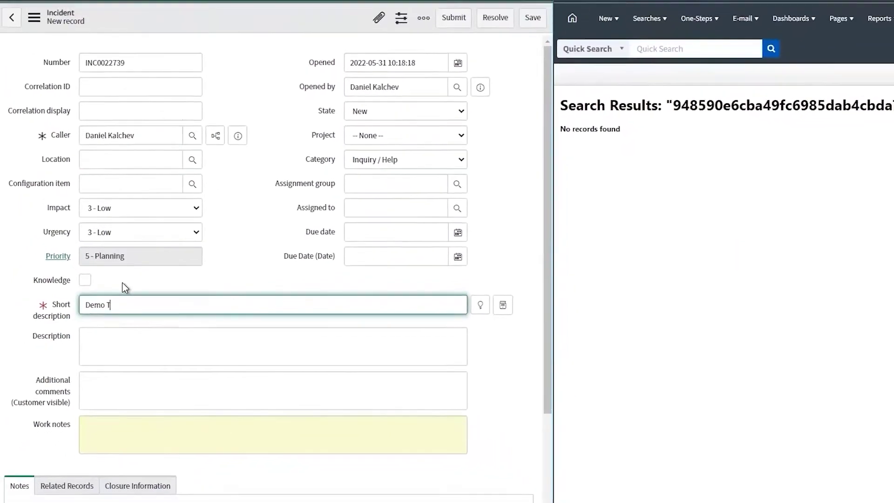
pyautogui.write(' for Cherwell T')
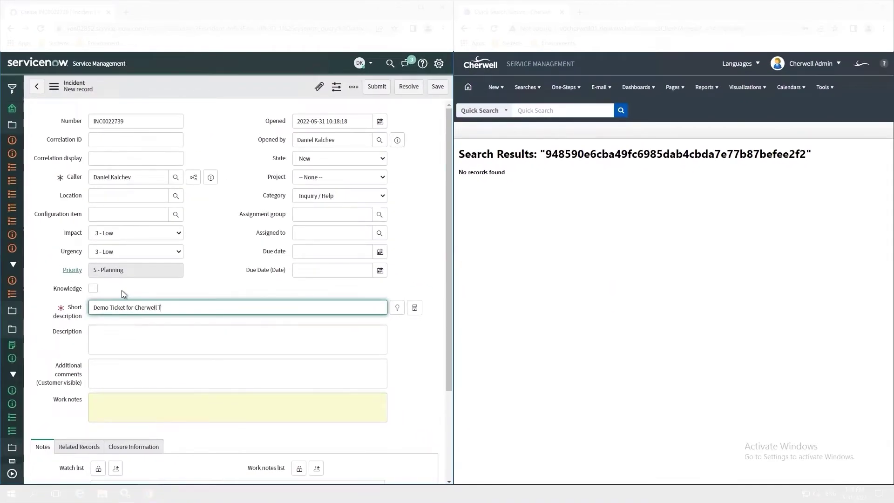
pyautogui.write('aansfer')
pyautogui.click(198, 331)
pyautogui.write('test')
# Step: Save the new incident from the form header's context menu
pyautogui.rightClick(201, 79)
pyautogui.rightClick(205, 84)
pyautogui.click(217, 85)
pyautogui.rightClick(217, 83)
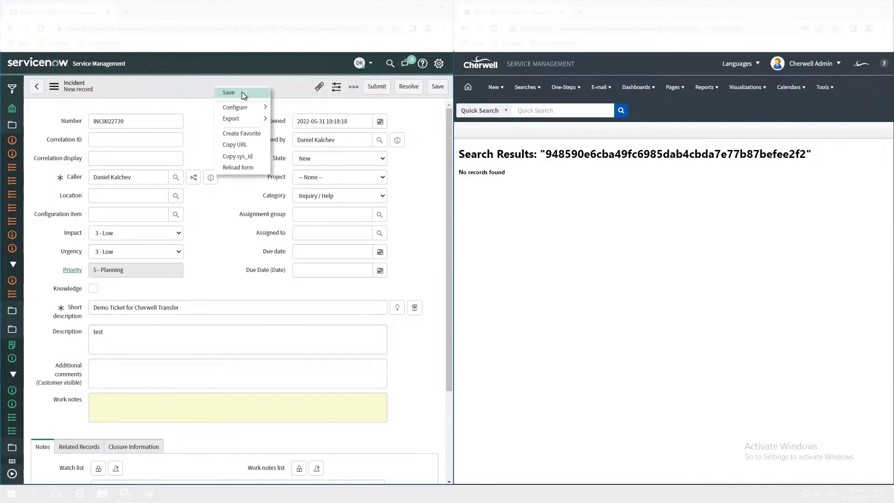
pyautogui.click(236, 90)
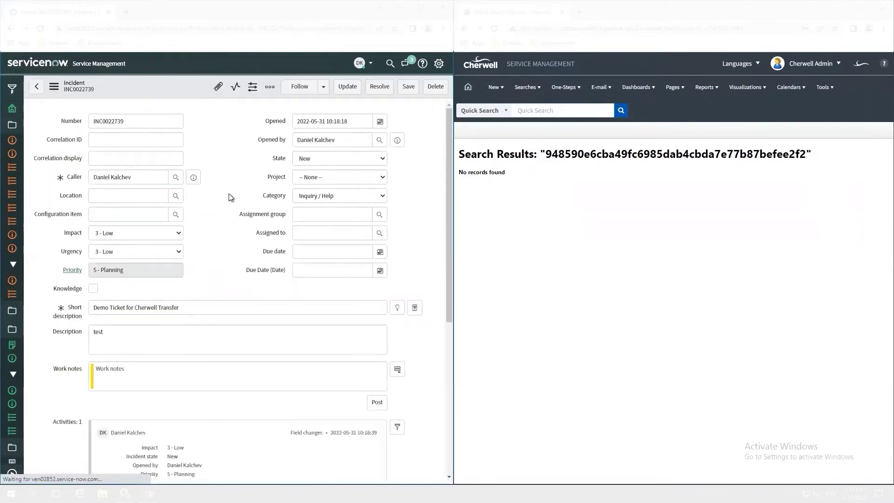
# Step: Copy the ServiceNow incident's Correlation ID value
pyautogui.click(493, 152)
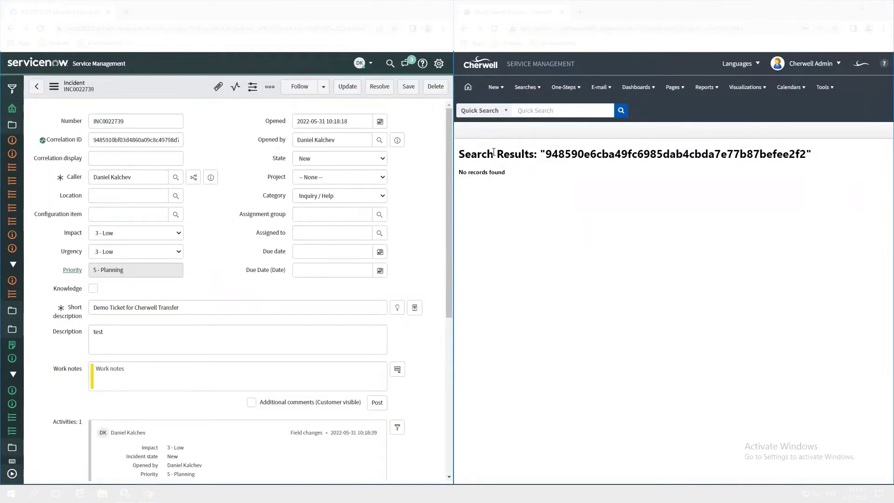
pyautogui.doubleClick(128, 140)
pyautogui.rightClick(129, 140)
pyautogui.click(144, 160)
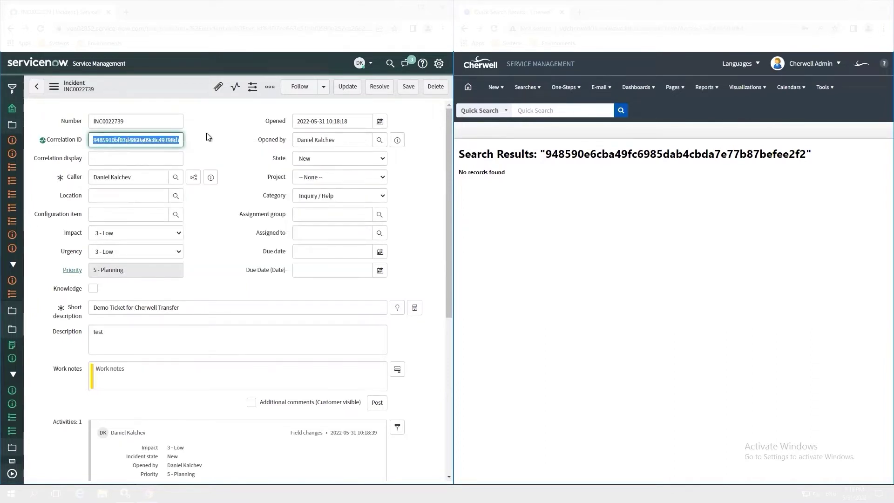
pyautogui.click(210, 135)
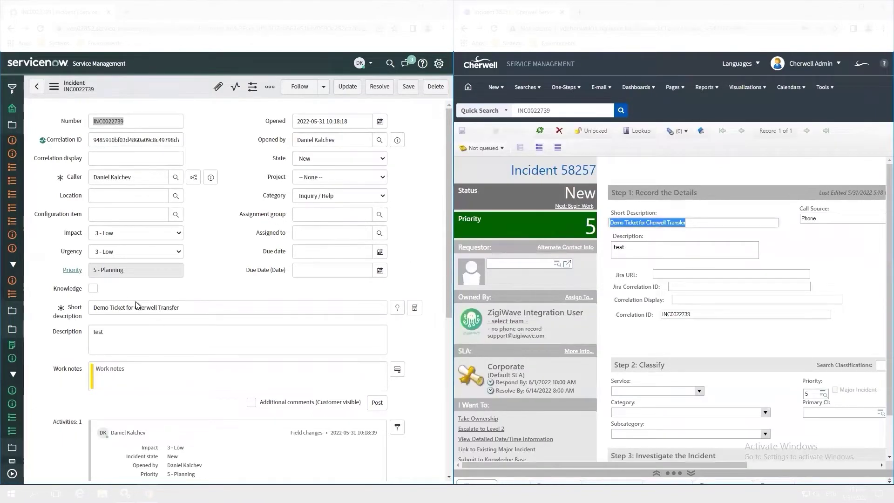
# Step: Compare short description, description 'test' and Correlation ID INC0022739 against Cherwell Incident 58257
pyautogui.click(74, 306)
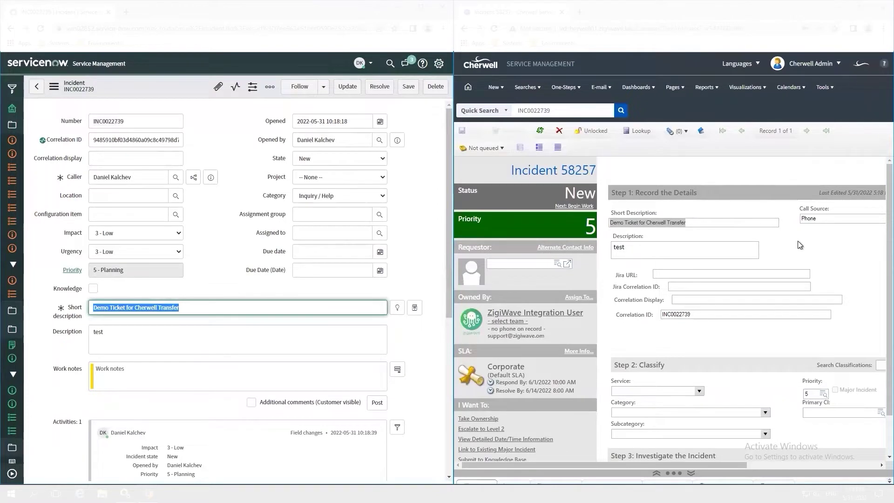
pyautogui.click(608, 220)
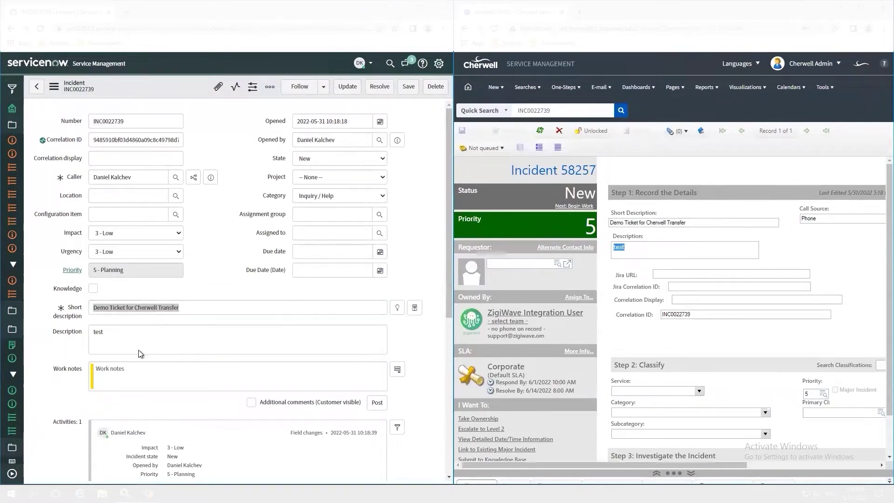
pyautogui.click(89, 342)
pyautogui.click(625, 314)
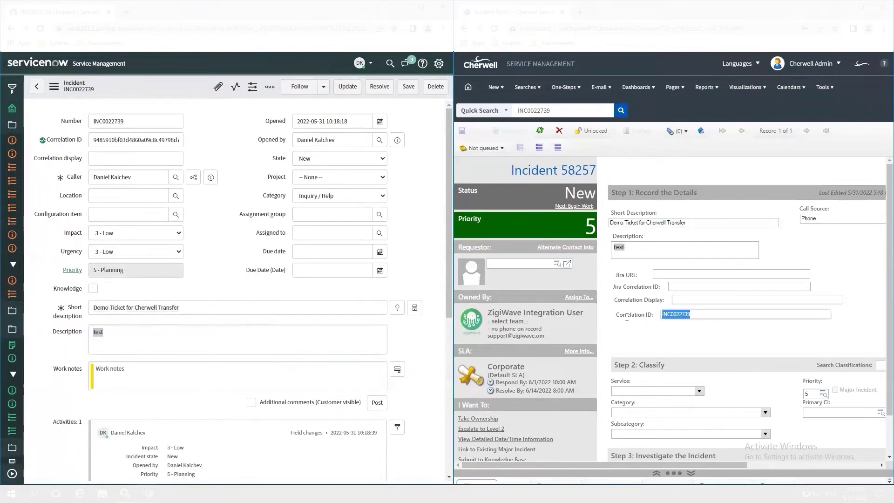
pyautogui.moveTo(137, 125); pyautogui.dragTo(85, 122)
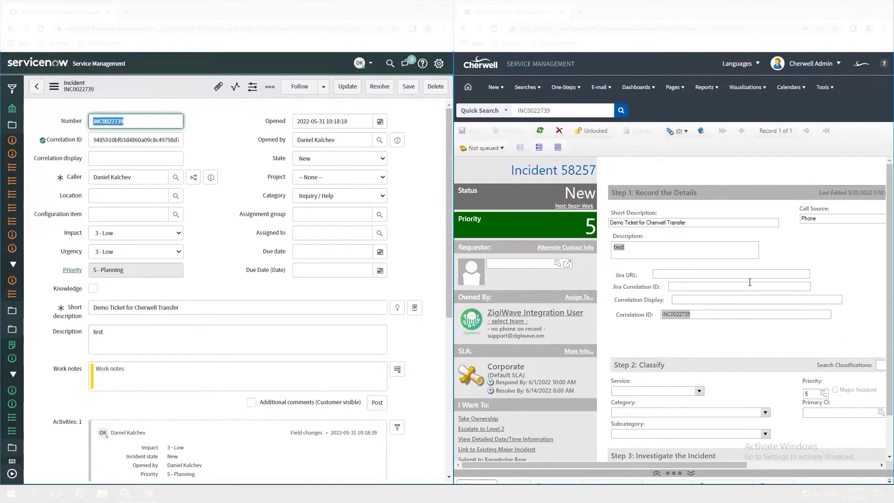
# Step: Set the incident state to In Progress and save
pyautogui.click(343, 160)
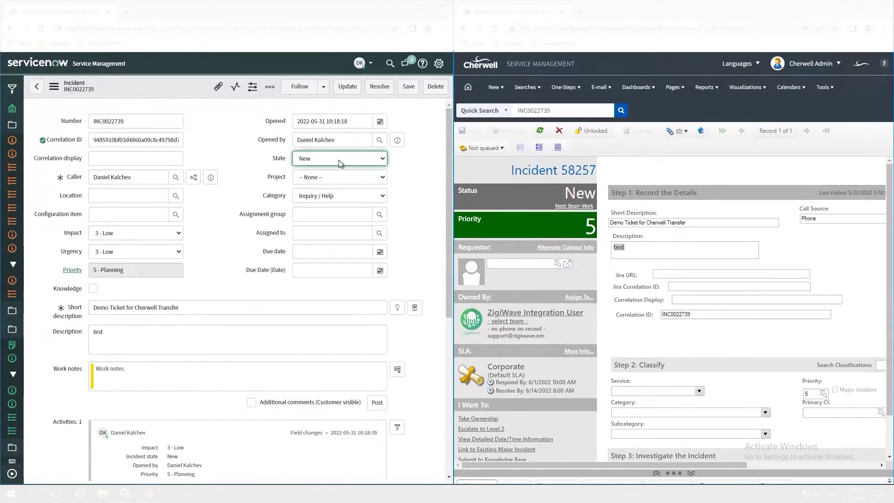
pyautogui.click(310, 180)
pyautogui.rightClick(165, 89)
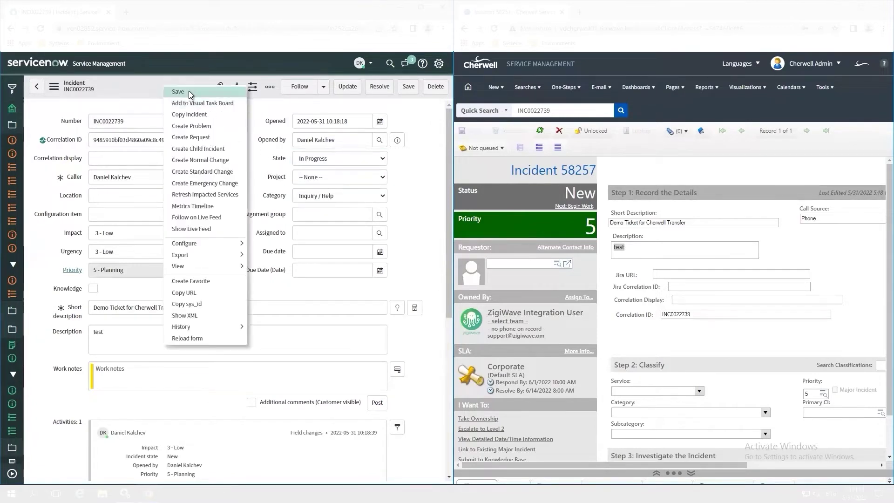
pyautogui.click(191, 325)
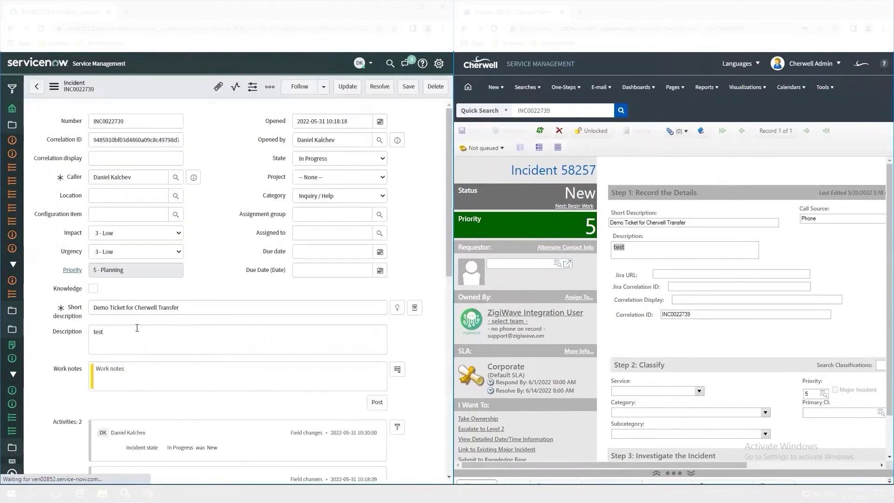
# Step: Change the description to 'test update from SN', add work note 'Add a comment from SN', and save
pyautogui.click(134, 339)
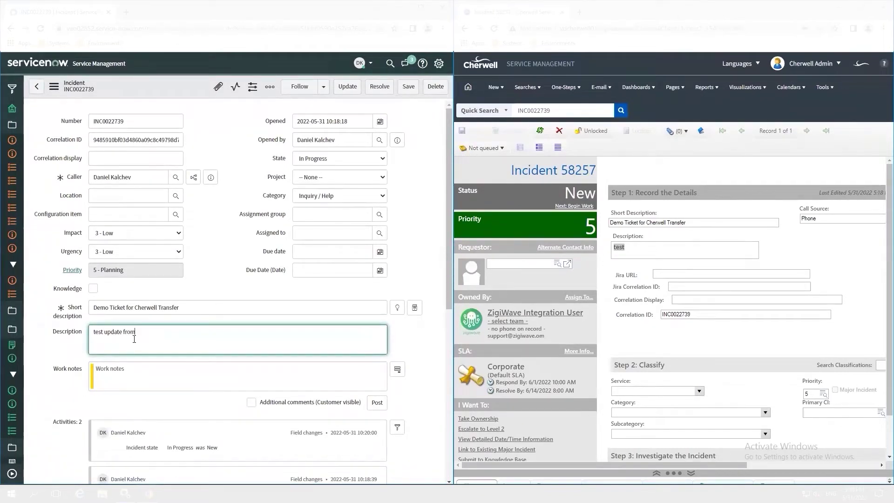
pyautogui.click(139, 367)
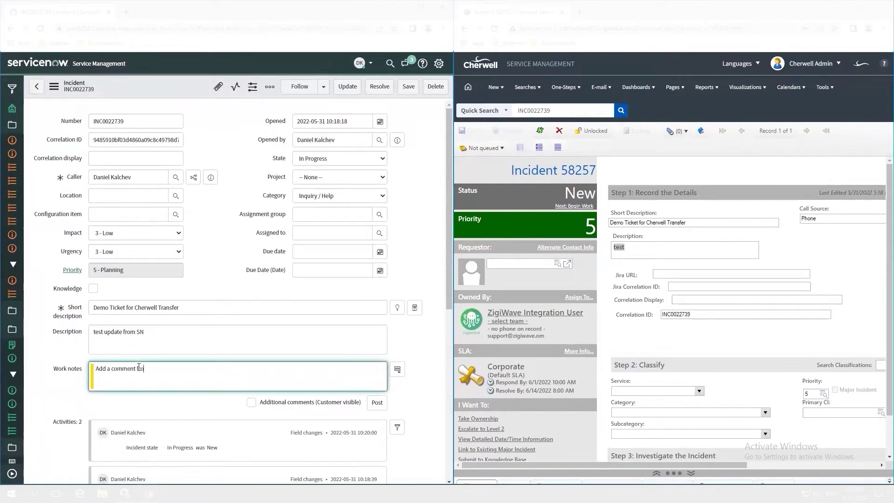
pyautogui.rightClick(168, 94)
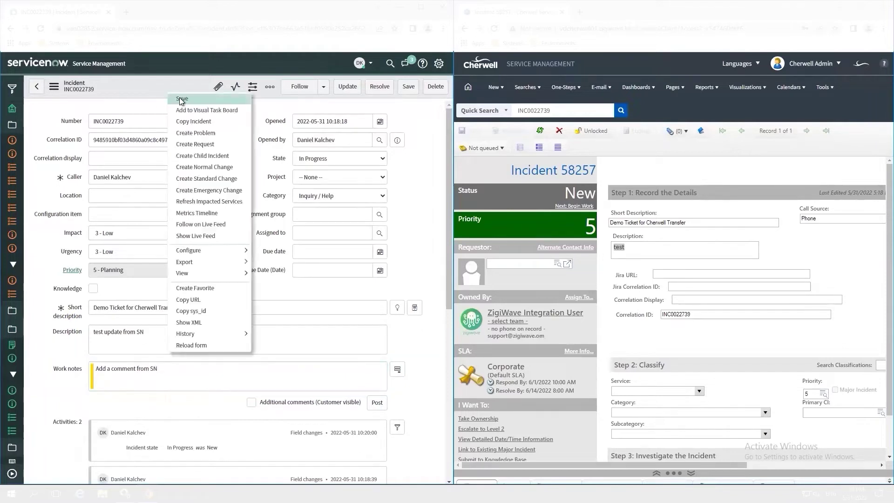
pyautogui.click(184, 101)
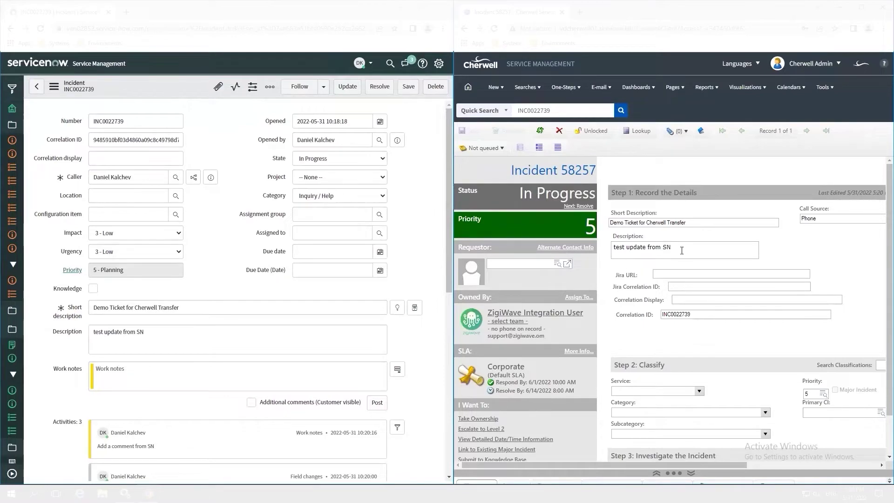
# Step: Compare Cherwell's synced journal details with the ServiceNow work note
pyautogui.scroll(-1, 720, 306)
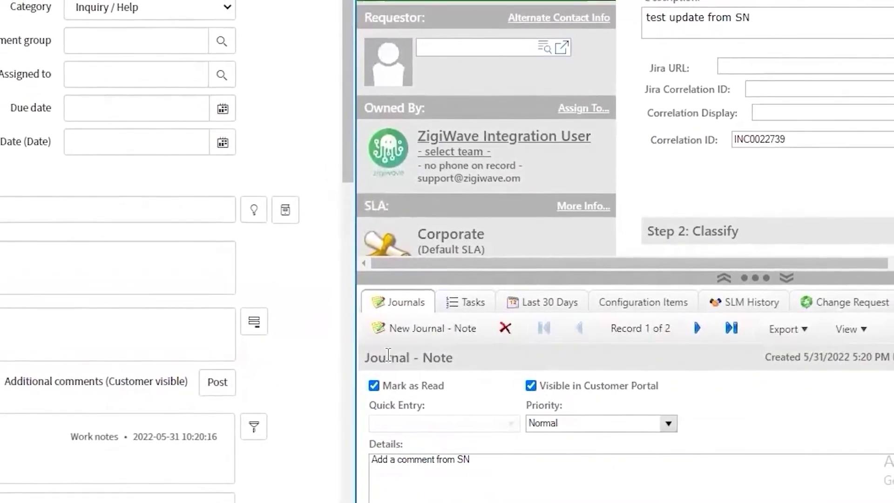
pyautogui.doubleClick(464, 459)
pyautogui.hotkey('ctrl', 'a')
pyautogui.moveTo(231, 436); pyautogui.dragTo(86, 447)
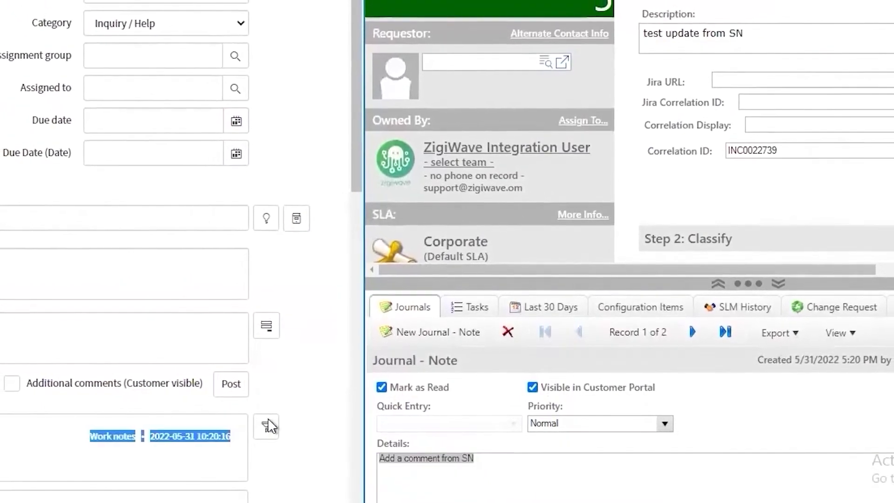
pyautogui.click(784, 419)
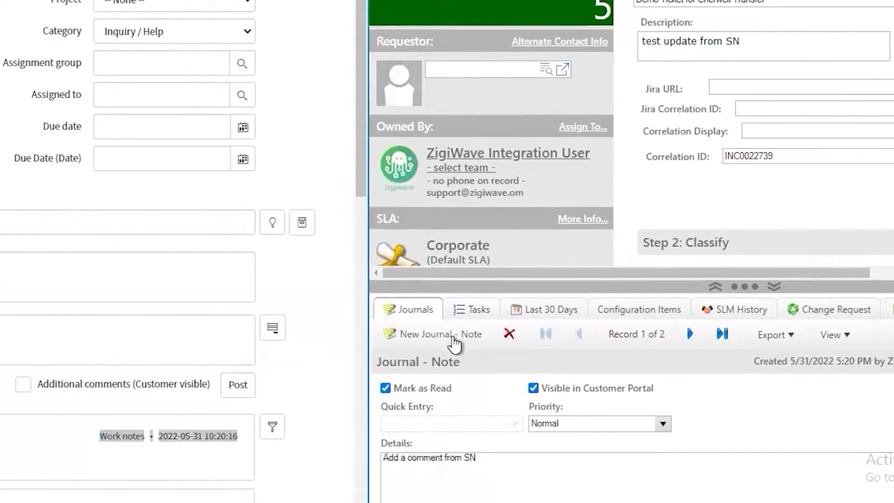
# Step: Add a new Cherwell journal note reading 'Add a journal in Cherwell'
pyautogui.click(453, 339)
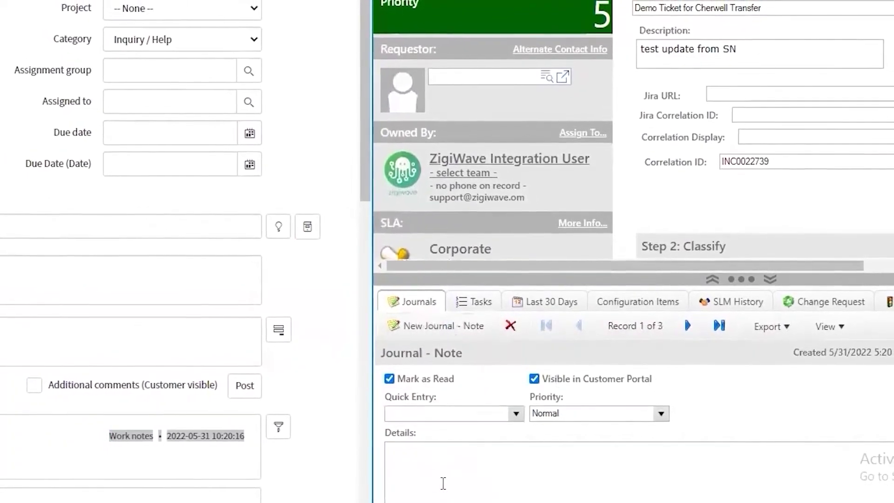
pyautogui.click(458, 403)
pyautogui.write('A')
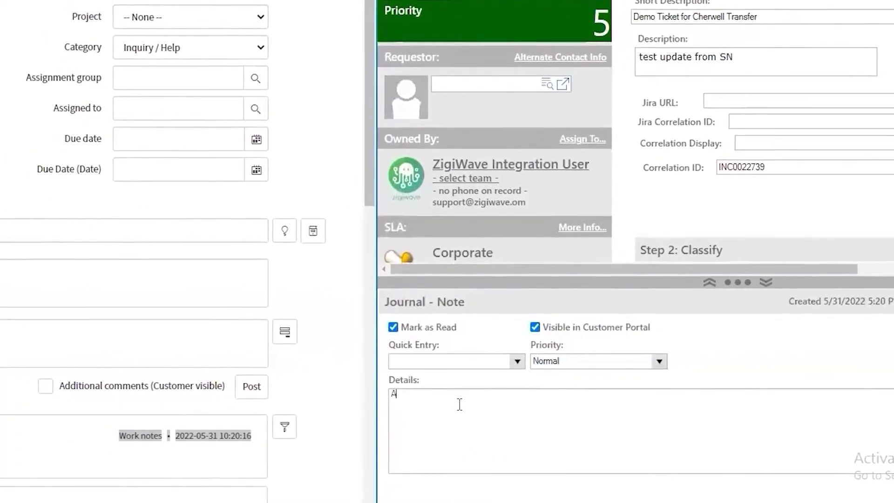
pyautogui.write('dd a journal in Cherwe')
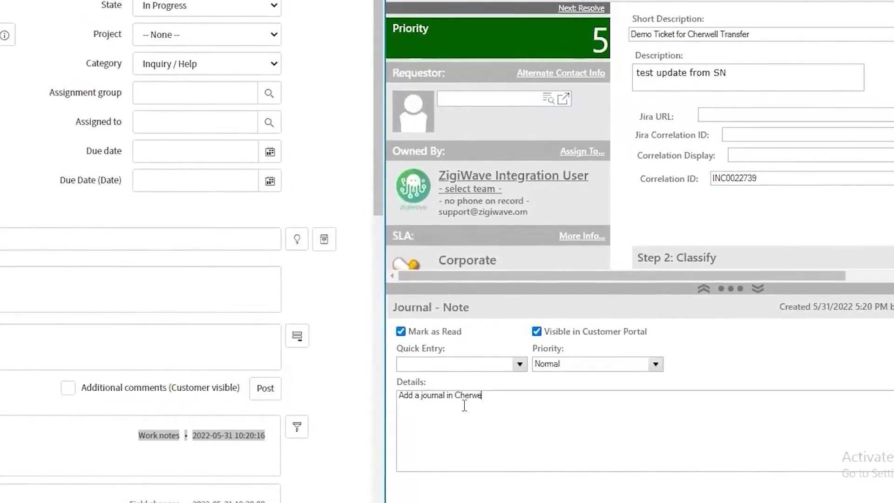
pyautogui.write('ll')
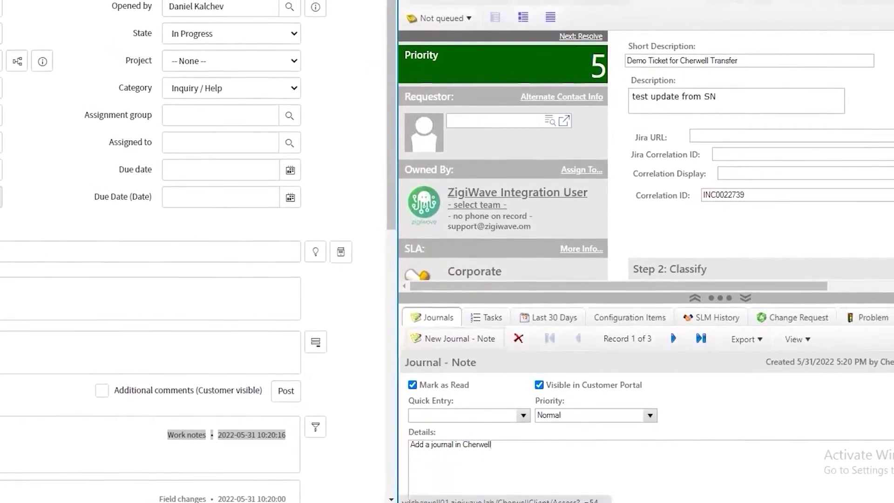
# Step: Append ', edit from Cherwell' to the Cherwell incident description and save
pyautogui.click(798, 100)
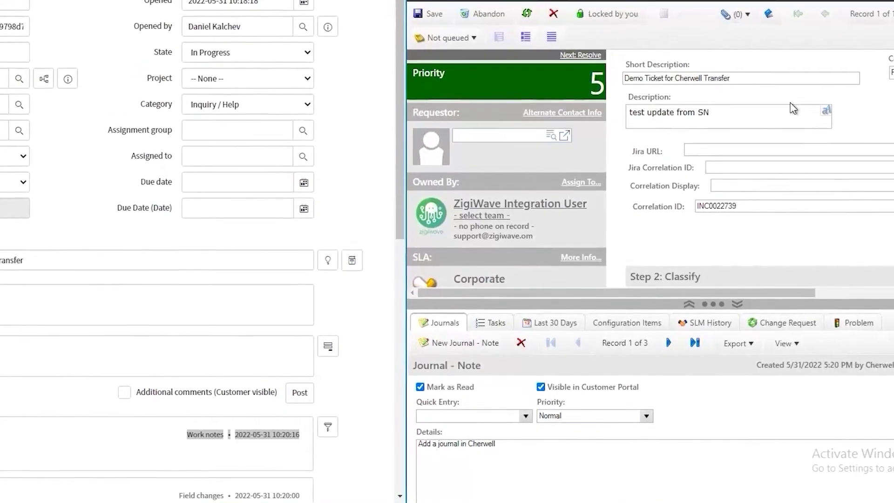
pyautogui.write(', edit fo')
pyautogui.press('BackSpace')
pyautogui.write('rom Cherwell')
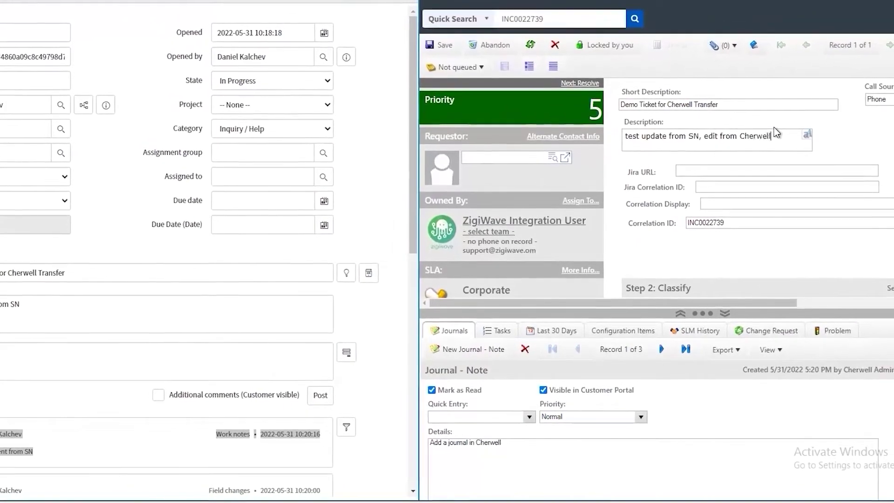
pyautogui.click(439, 43)
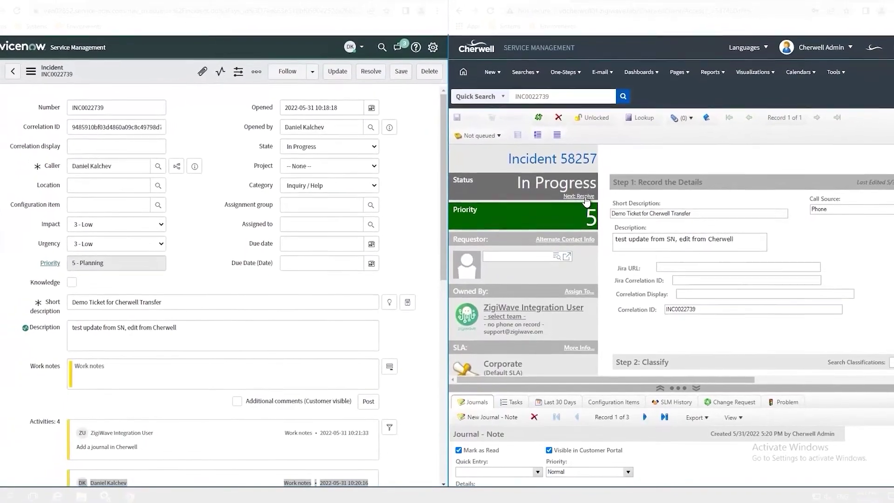
# Step: Resolve Cherwell Incident 58257 with close description 'resolved'
pyautogui.click(584, 198)
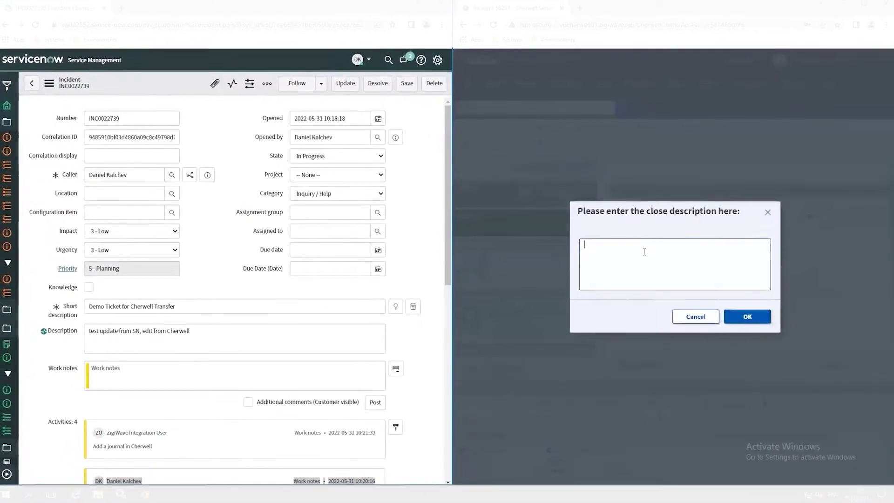
pyautogui.write('resolved')
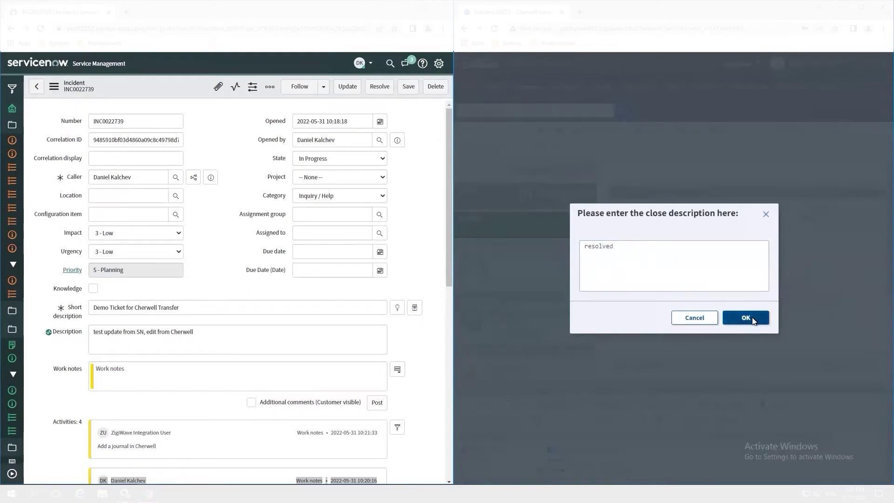
pyautogui.click(754, 322)
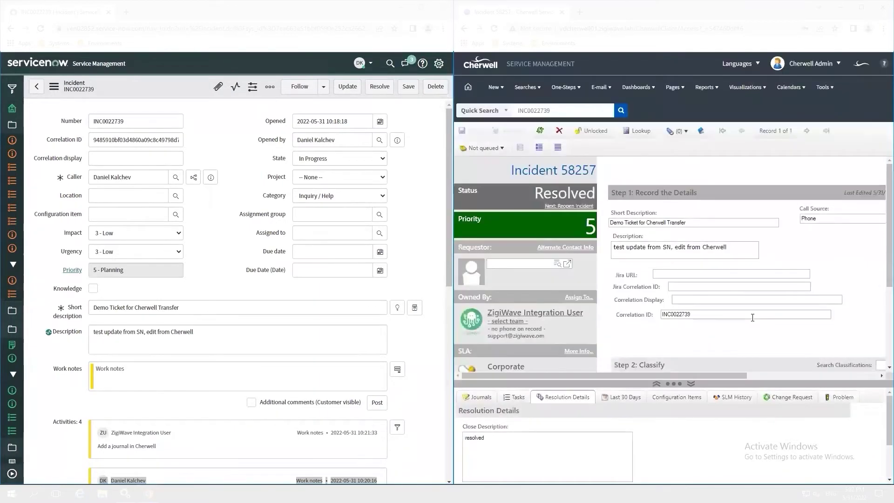
# Step: Review the ServiceNow Activities log for the Resolved state change and the Closure Information tab
pyautogui.scroll(-6, 193, 250)
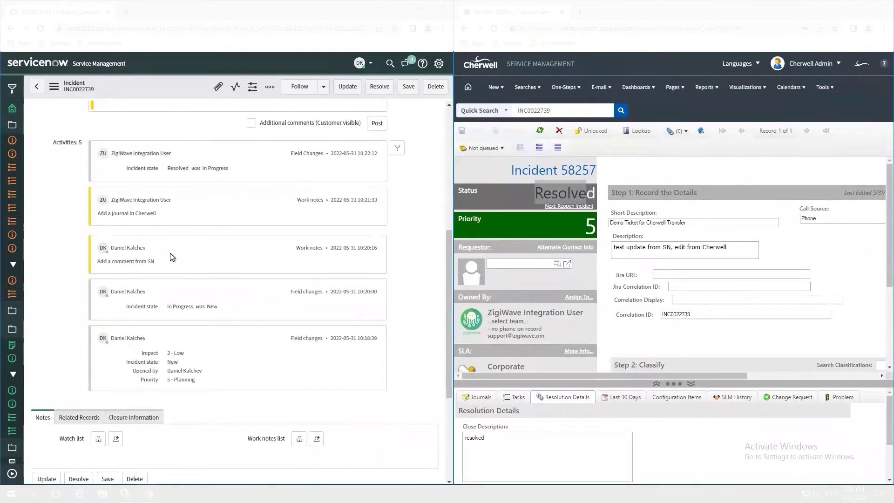
pyautogui.scroll(-2, 133, 352)
pyautogui.click(143, 326)
pyautogui.scroll(-1, 101, 358)
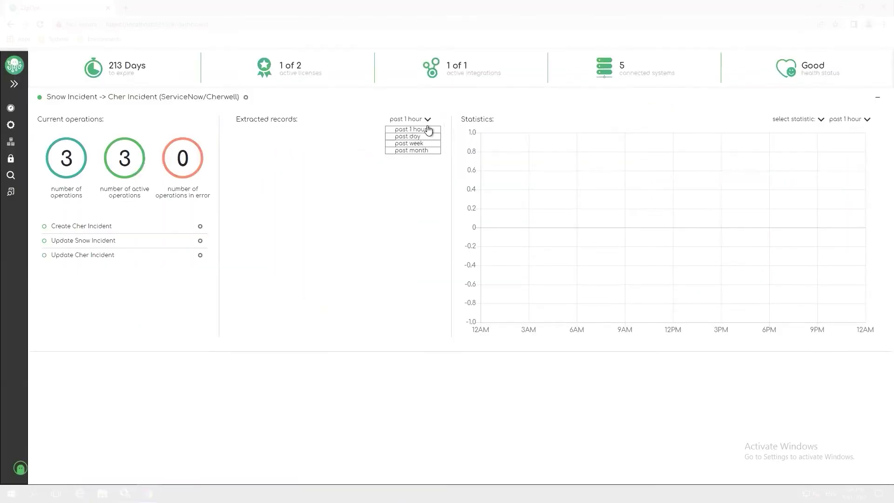
# Step: Keep extracted records at the past 1 hour and chart the Create Cher Incident operation
pyautogui.click(430, 119)
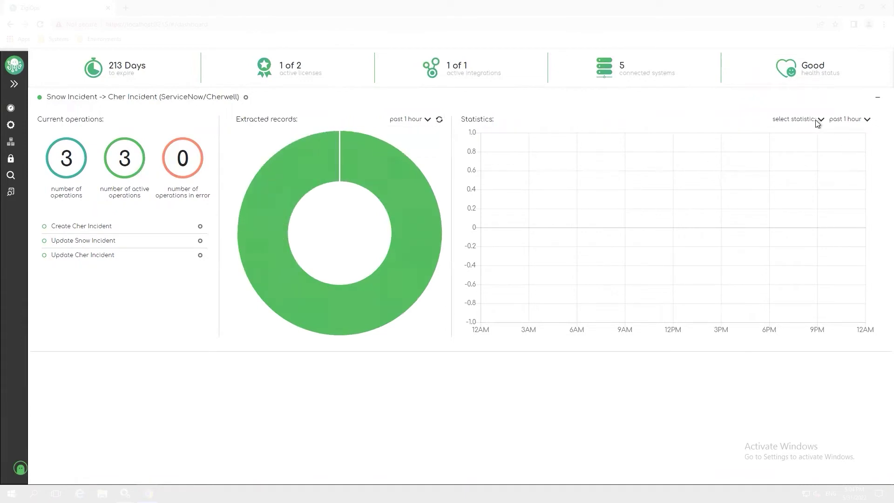
pyautogui.click(821, 122)
pyautogui.click(708, 155)
pyautogui.click(715, 155)
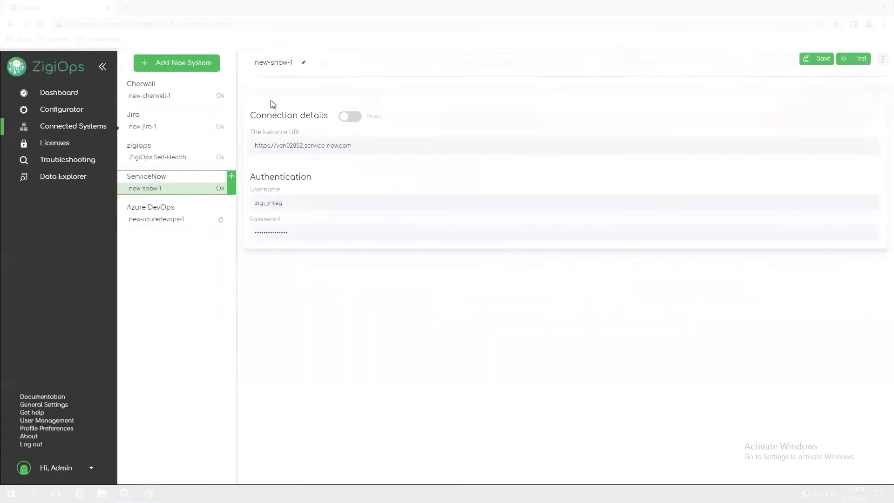
# Step: Start adding a new connected system and browse the Cherwell integration templates
pyautogui.click(201, 62)
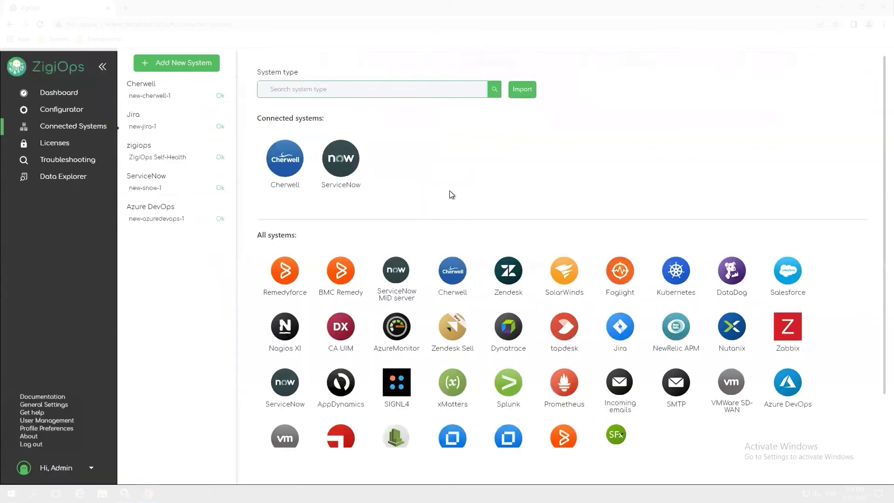
pyautogui.scroll(-1, 535, 217)
pyautogui.scroll(-1, 530, 216)
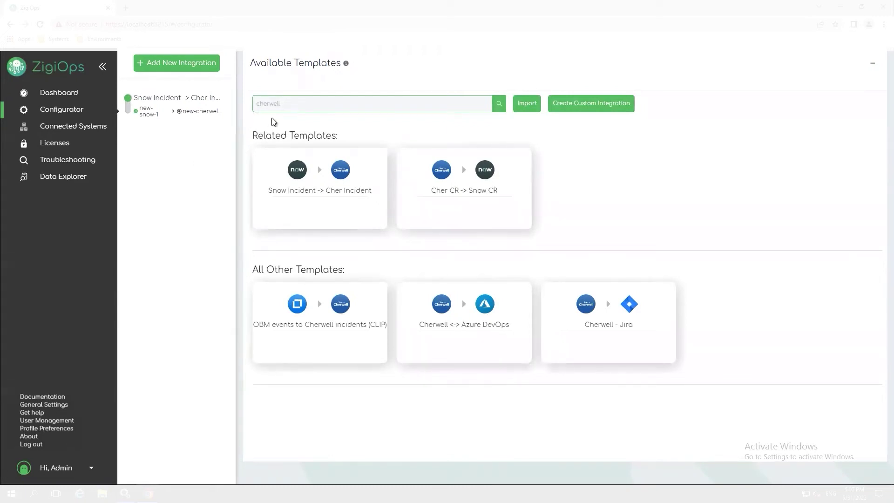
# Step: Review the Snow Incident -> Cher Incident entities, keeping incident on both ServiceNow and Cherwell
pyautogui.moveTo(303, 102); pyautogui.dragTo(250, 109)
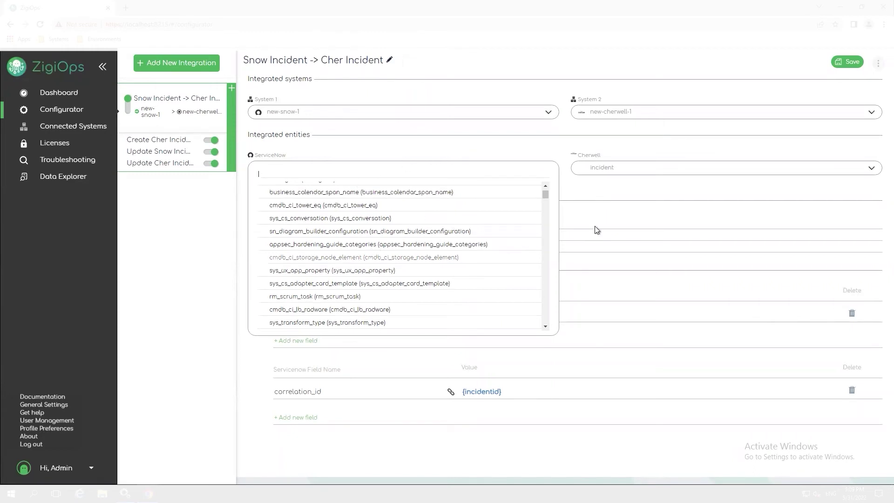
pyautogui.click(588, 139)
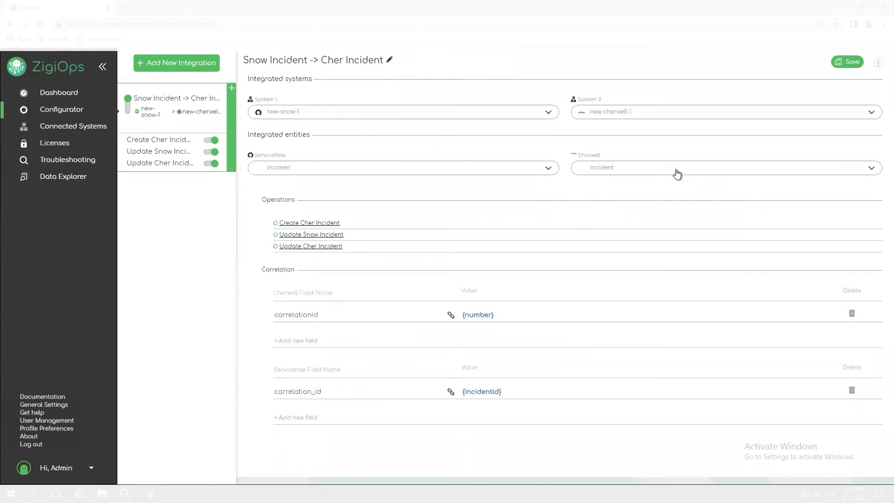
pyautogui.click(872, 171)
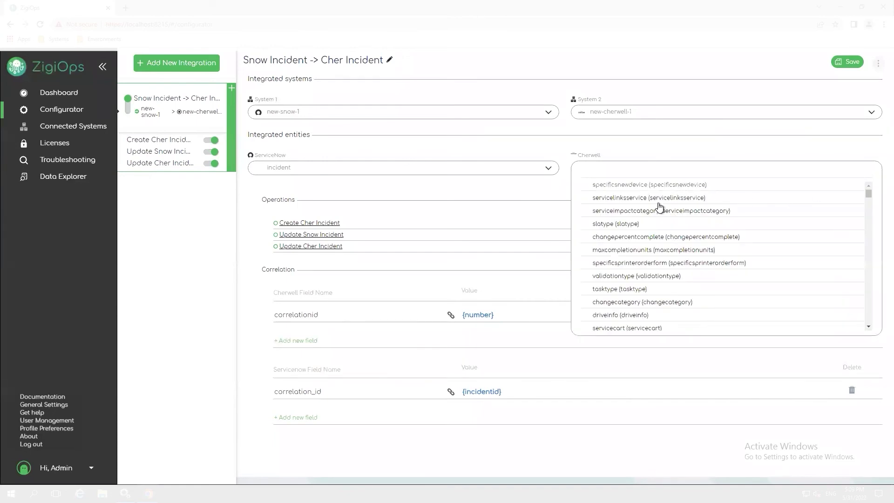
pyautogui.click(234, 271)
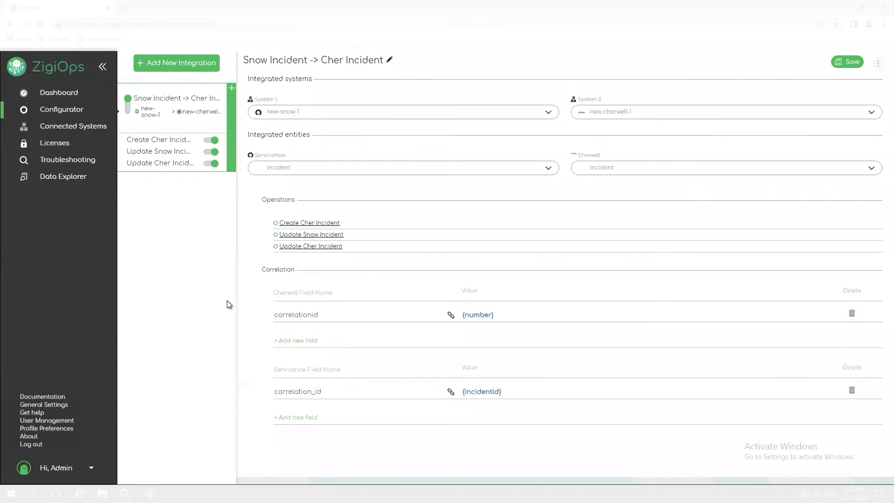
# Step: Inspect the correlation fields, including {number}, then open the Create Cher Incident field map
pyautogui.click(343, 314)
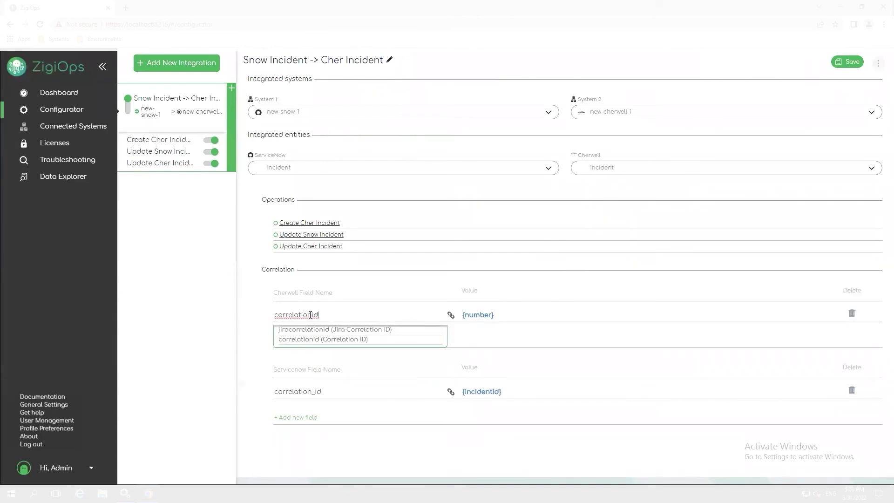
pyautogui.moveTo(488, 315); pyautogui.dragTo(436, 318)
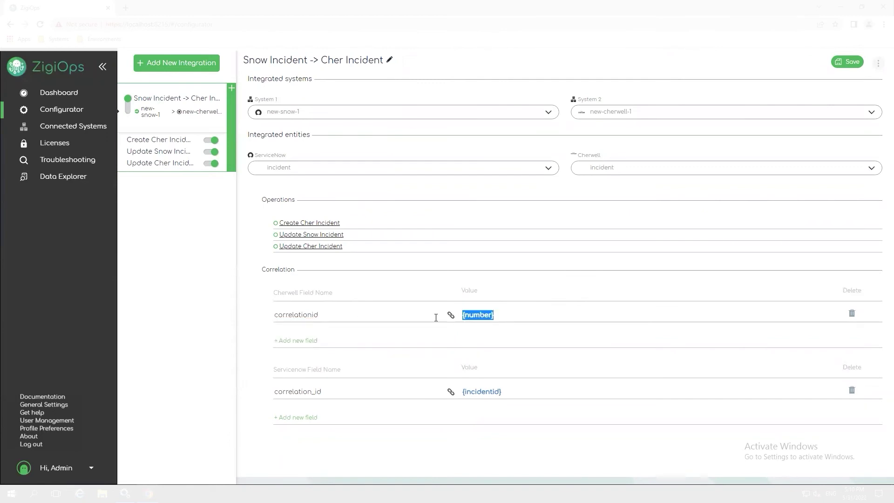
pyautogui.click(345, 390)
pyautogui.click(310, 223)
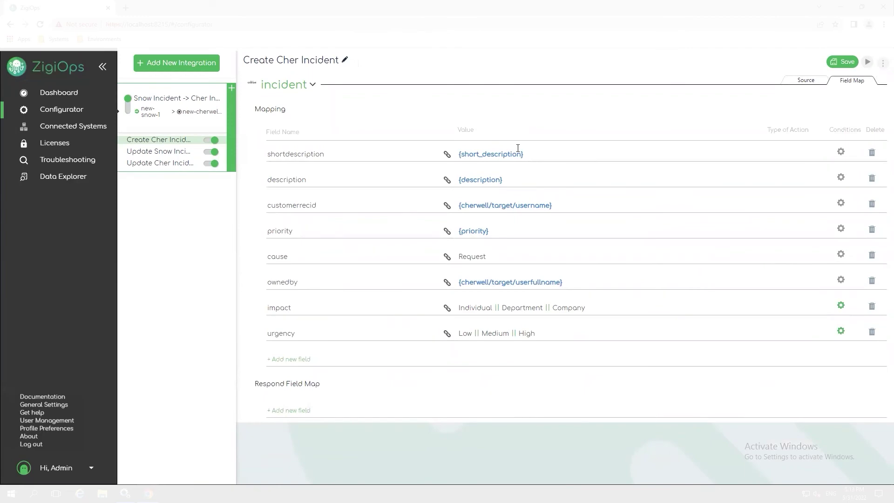